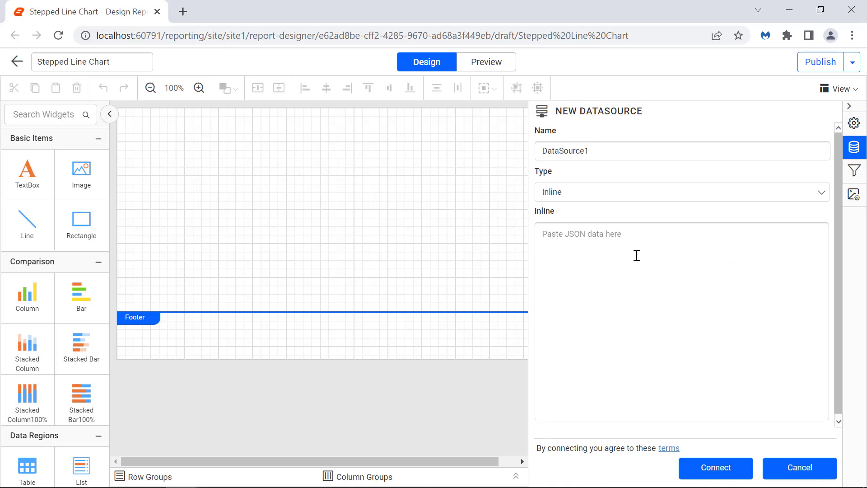
Create an inline data source named EmissionIntensityDetails from the copied JSON data and connect it.
{"action": "double_click", "coordinate": [618, 151]}
{"action": "type", "text": "EmissionIntensityDetails"}
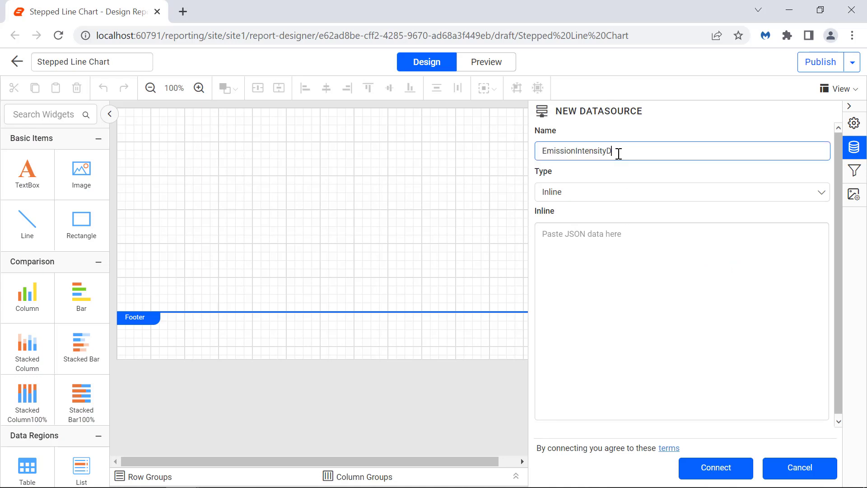
{"action": "left_click", "coordinate": [641, 246]}
{"action": "key", "text": "ctrl+v"}
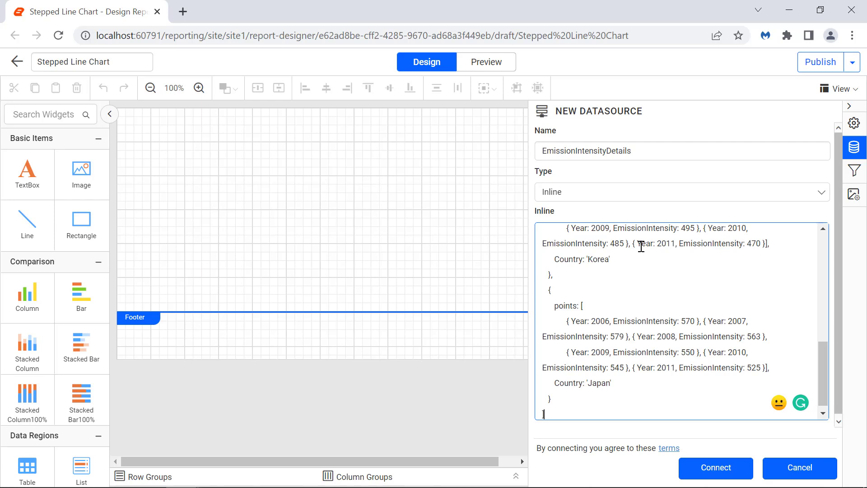
{"action": "left_click", "coordinate": [704, 470]}
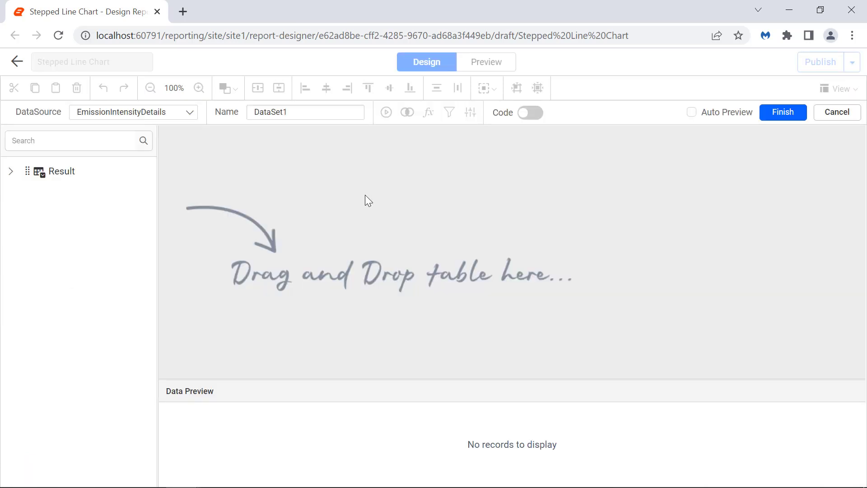
Name the dataset EmissionIntensityDataset, add the Result table to it, and finish the dataset.
{"action": "double_click", "coordinate": [328, 110]}
{"action": "type", "text": "EmissionIntensityData"}
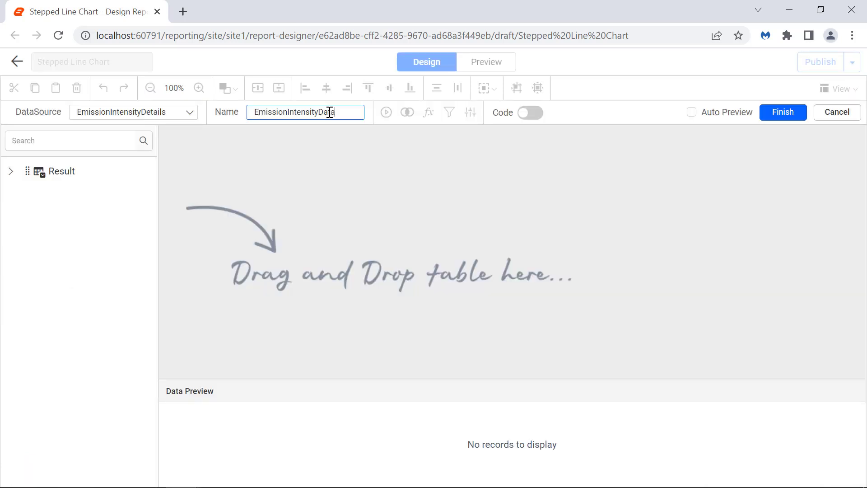
{"action": "type", "text": "set"}
{"action": "left_click_drag", "start_coordinate": [61, 171], "coordinate": [243, 155]}
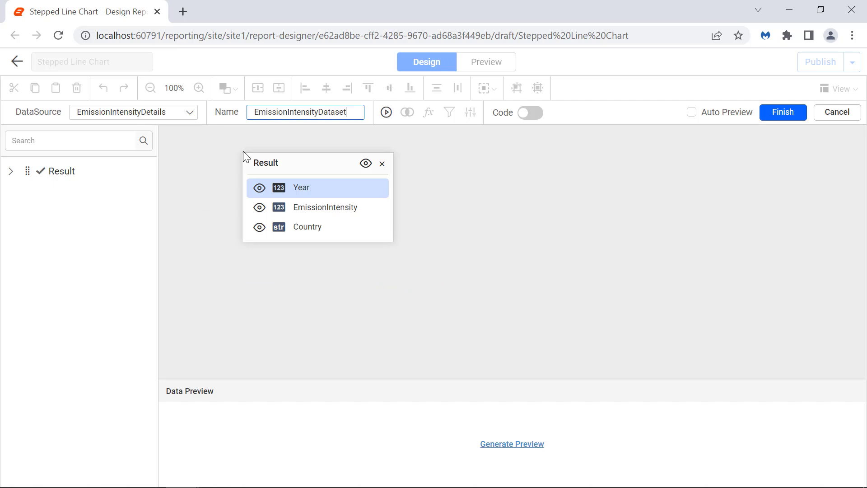
{"action": "left_click", "coordinate": [772, 112]}
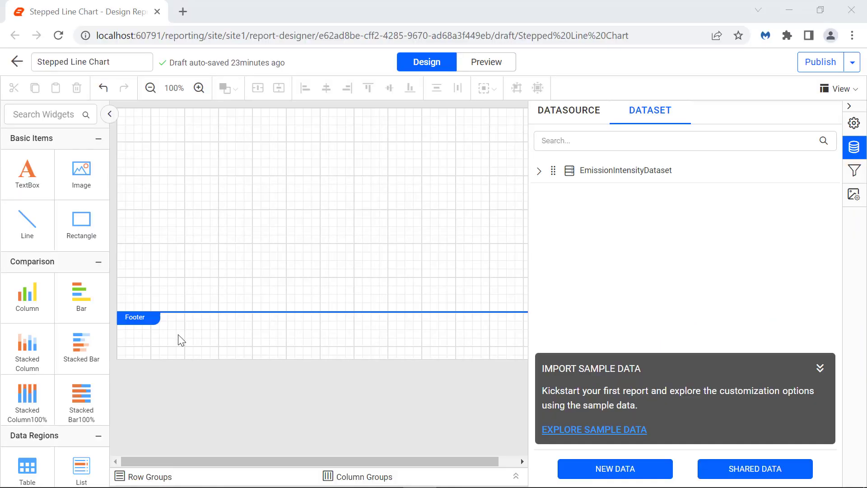
Add a Stepped Line chart at the upper-left corner of the report body and enlarge it across the page width.
{"action": "scroll", "coordinate": [55, 317], "scroll_direction": "down", "scroll_amount": 10}
{"action": "left_click_drag", "start_coordinate": [27, 413], "coordinate": [123, 118]}
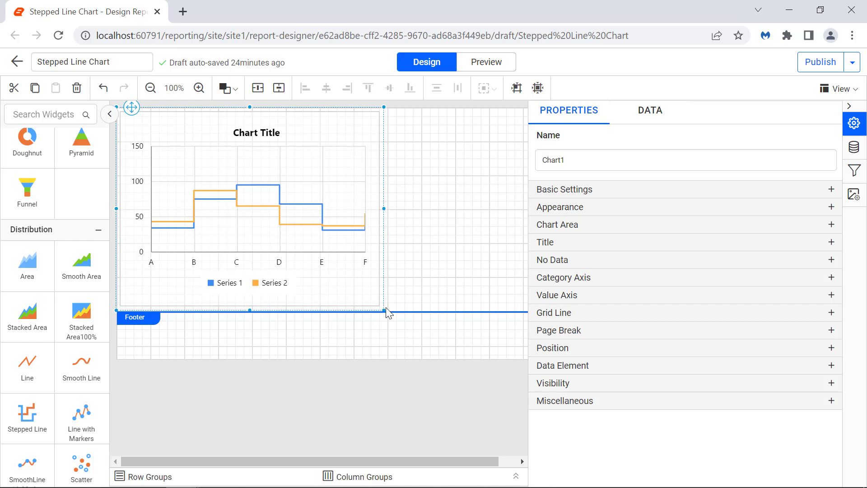
{"action": "left_click_drag", "start_coordinate": [385, 310], "coordinate": [766, 353]}
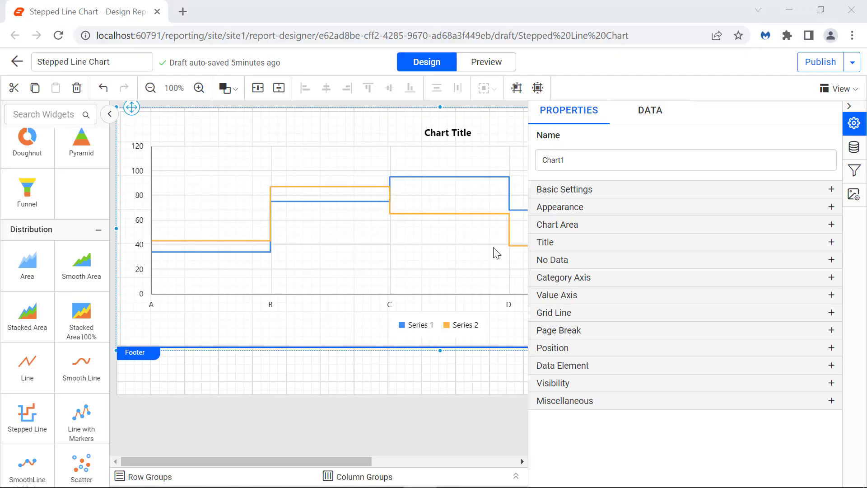
Assign EmissionIntensity to the chart's Y values, check its value options, and preview the report before returning to the design.
{"action": "left_click", "coordinate": [653, 118]}
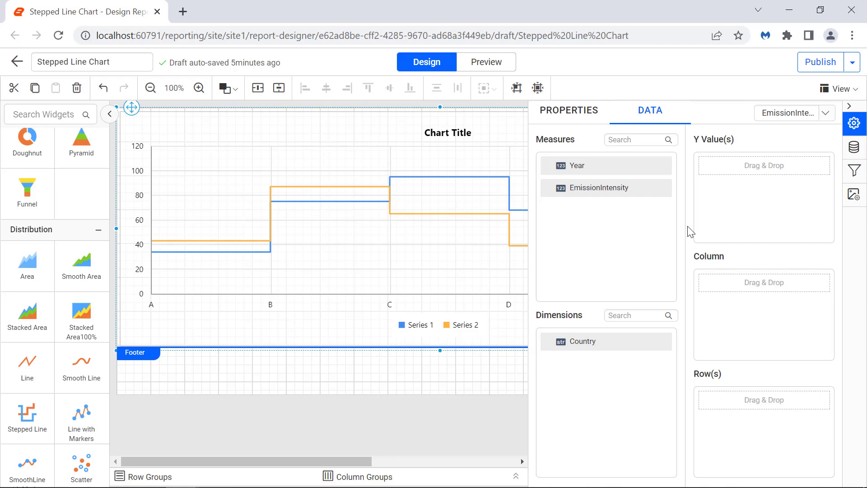
{"action": "left_click_drag", "start_coordinate": [659, 193], "coordinate": [707, 170]}
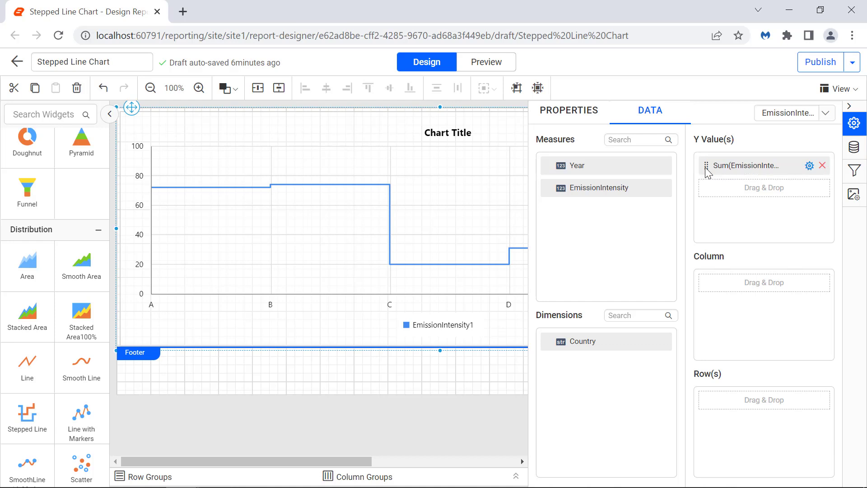
{"action": "left_click", "coordinate": [809, 166]}
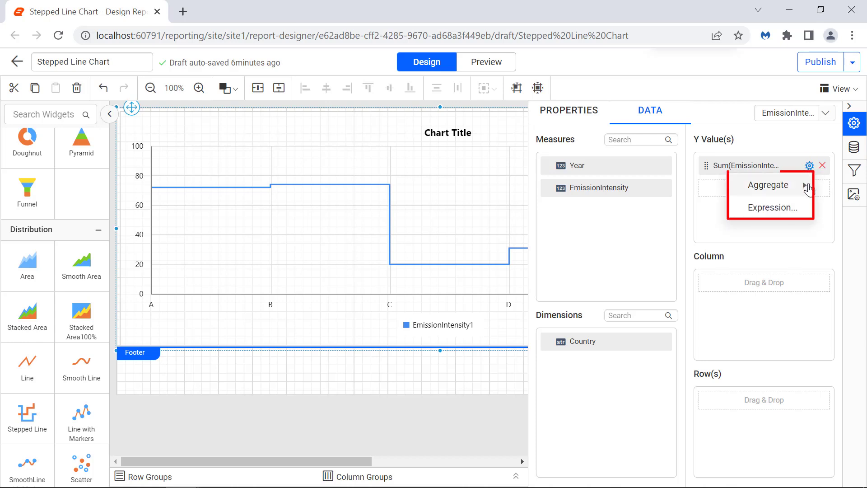
{"action": "mouse_move", "coordinate": [809, 189]}
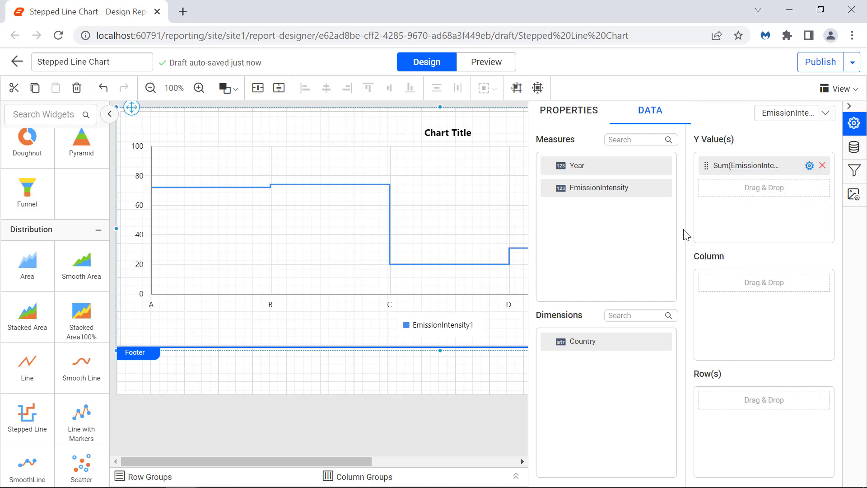
{"action": "left_click", "coordinate": [504, 67]}
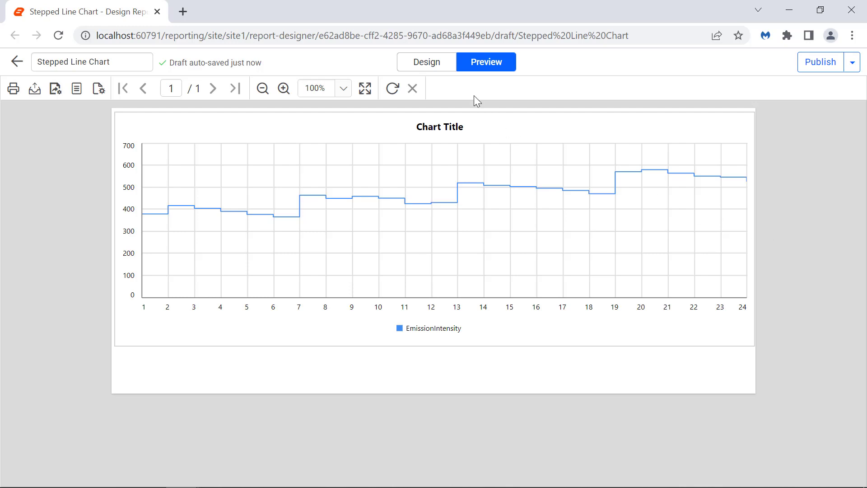
{"action": "left_click", "coordinate": [448, 73]}
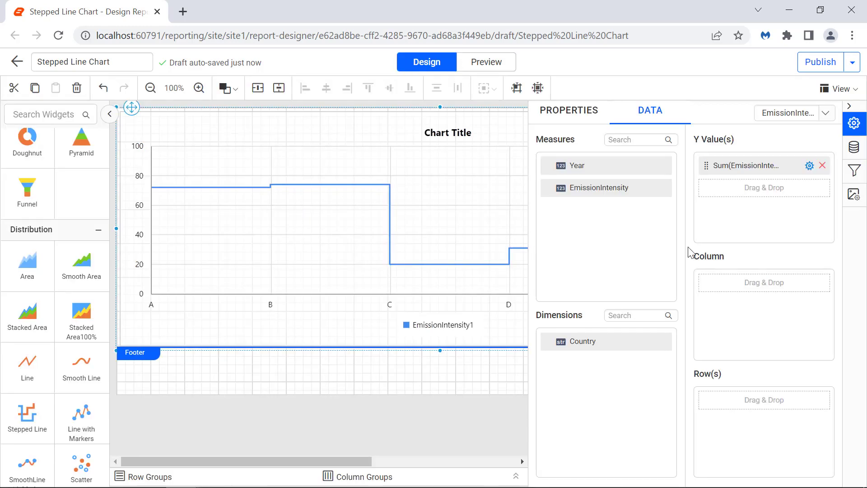
Assign the Year field as the chart's column and preview the report before returning to the design.
{"action": "left_click_drag", "start_coordinate": [577, 166], "coordinate": [698, 274]}
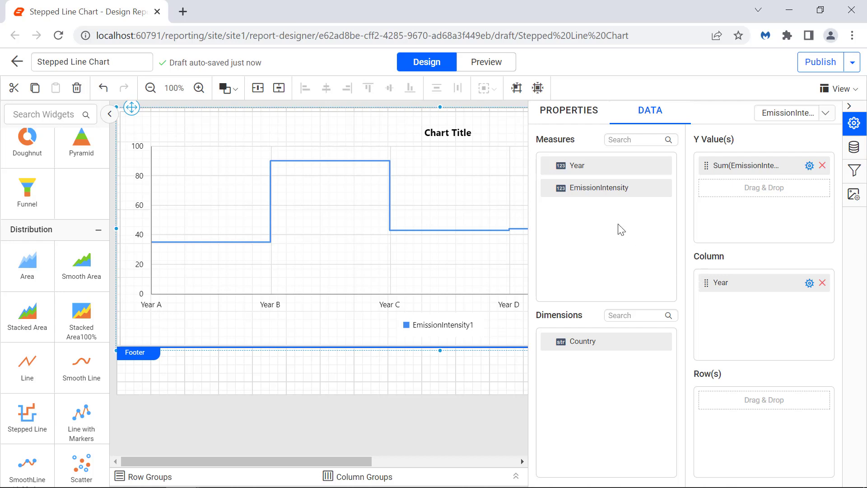
{"action": "left_click", "coordinate": [499, 68]}
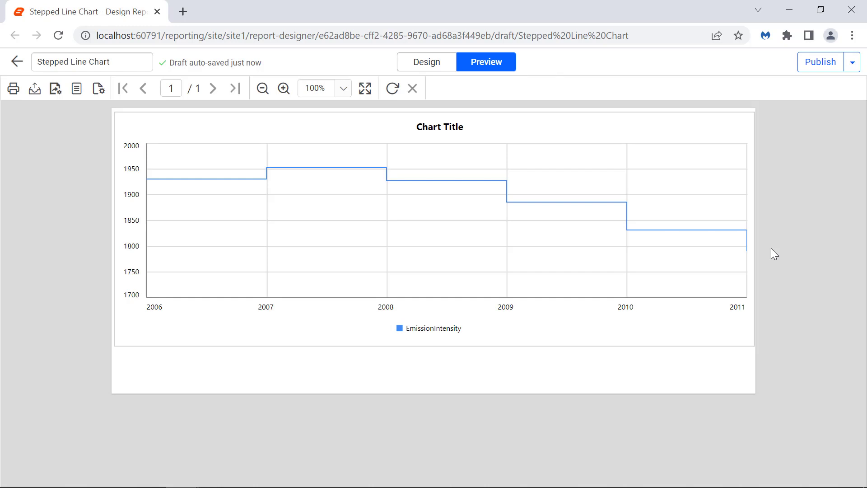
{"action": "left_click", "coordinate": [442, 68]}
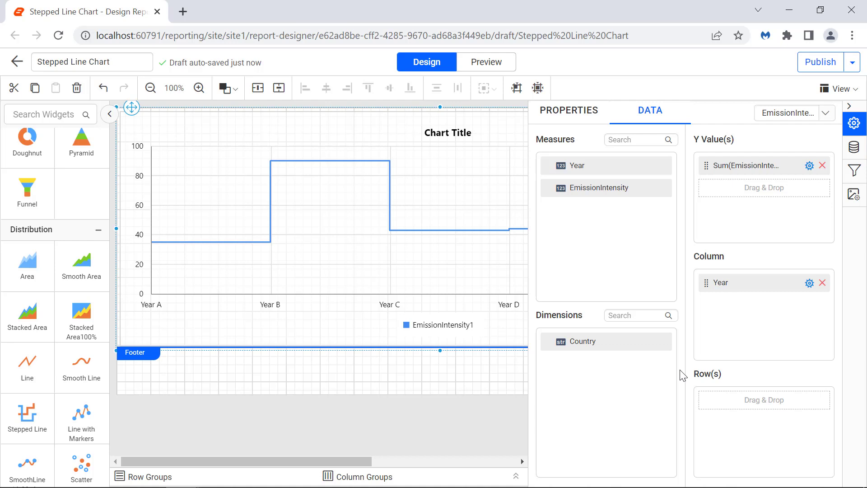
Assign the Country field to the chart's rows and preview the report before returning to the design.
{"action": "left_click_drag", "start_coordinate": [652, 349], "coordinate": [706, 396]}
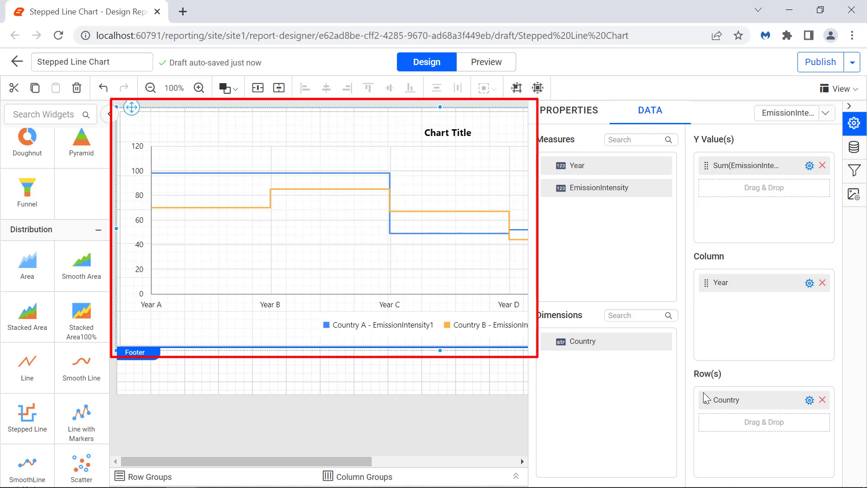
{"action": "left_click", "coordinate": [494, 68]}
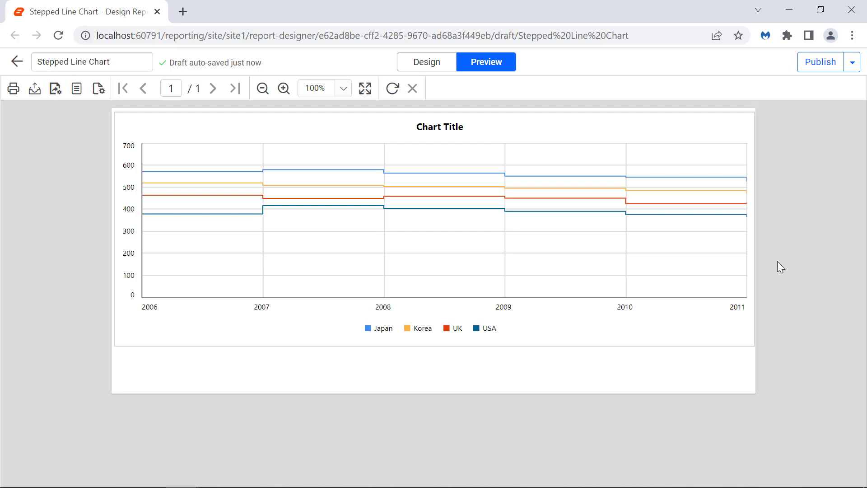
{"action": "left_click", "coordinate": [426, 64]}
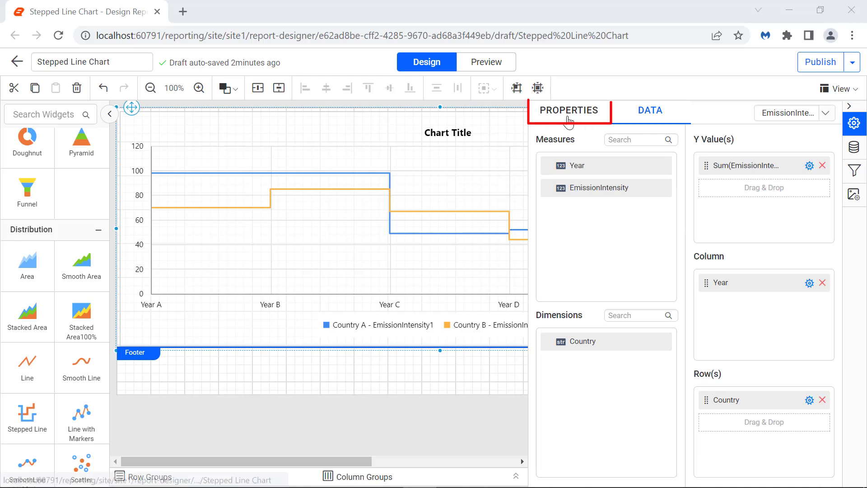
Set the chart's outer border style to Double and its colour to black in the appearance properties.
{"action": "left_click", "coordinate": [569, 121]}
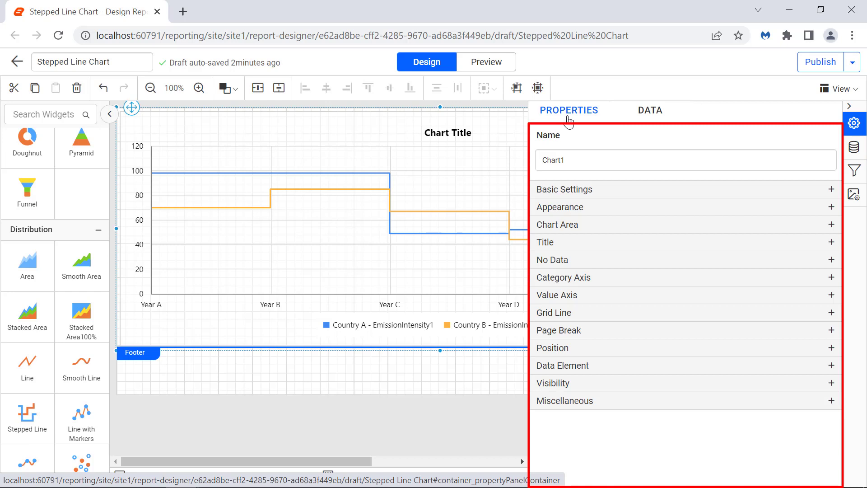
{"action": "left_click", "coordinate": [632, 207]}
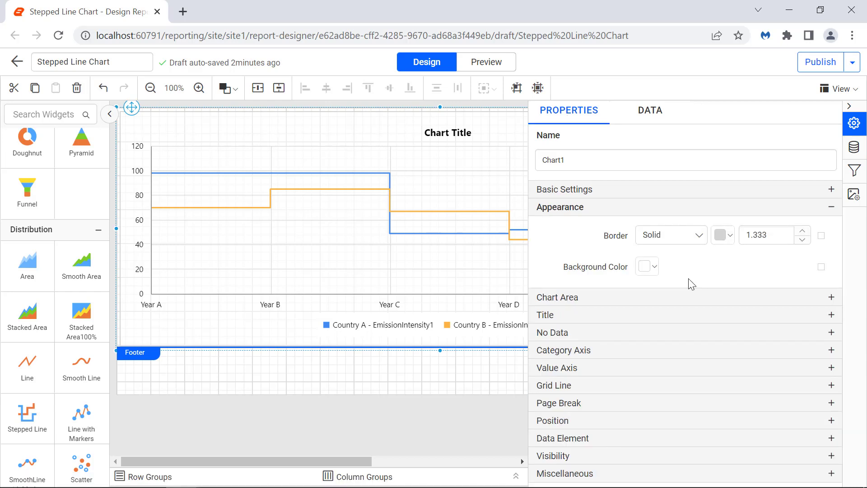
{"action": "left_click", "coordinate": [694, 236]}
{"action": "left_click", "coordinate": [684, 290]}
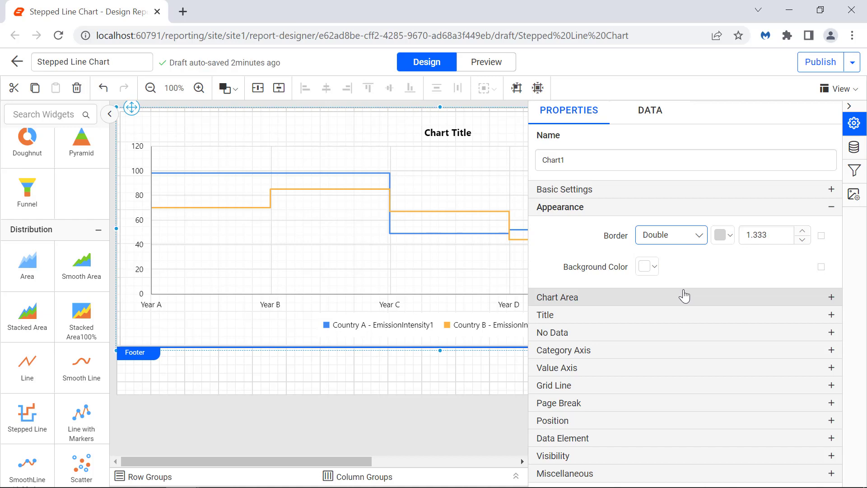
{"action": "left_click", "coordinate": [728, 236]}
{"action": "left_click", "coordinate": [725, 351]}
{"action": "left_click", "coordinate": [795, 427]}
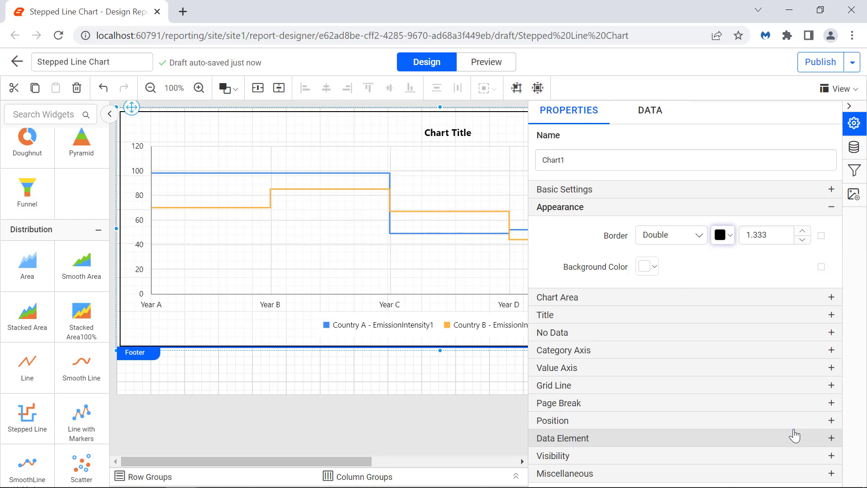
Set the chart's outer border width to 1.833.
{"action": "left_click", "coordinate": [774, 235]}
{"action": "key", "text": "Left"}
{"action": "key", "text": "Left"}
{"action": "key", "text": "BackSpace"}
{"action": "type", "text": "8"}
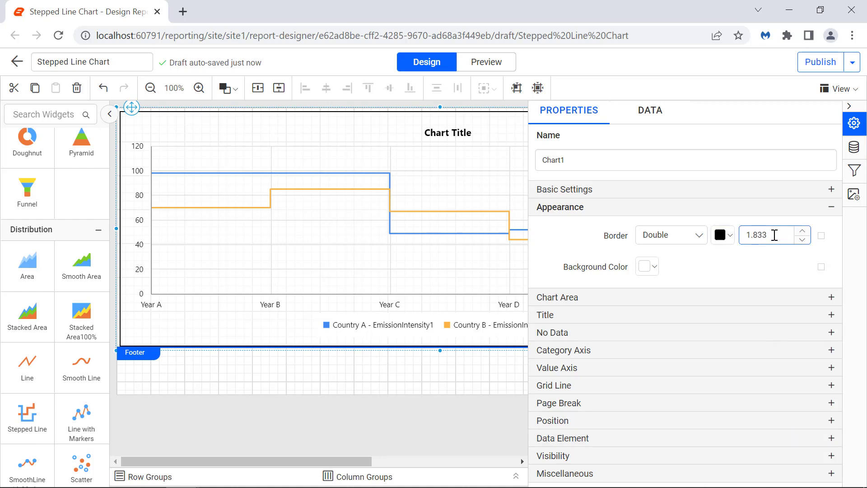
{"action": "left_click", "coordinate": [776, 265]}
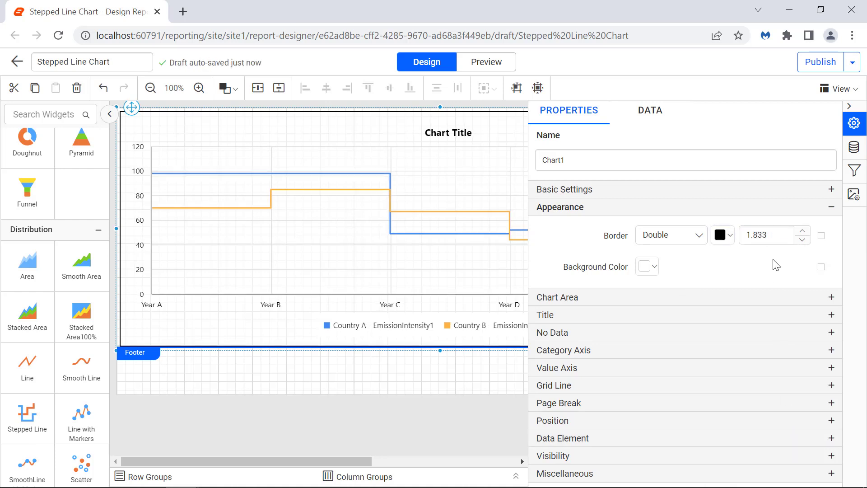
Show a black chart area border with a width of 2 and set the colour palette to Pacific.
{"action": "left_click", "coordinate": [689, 297]}
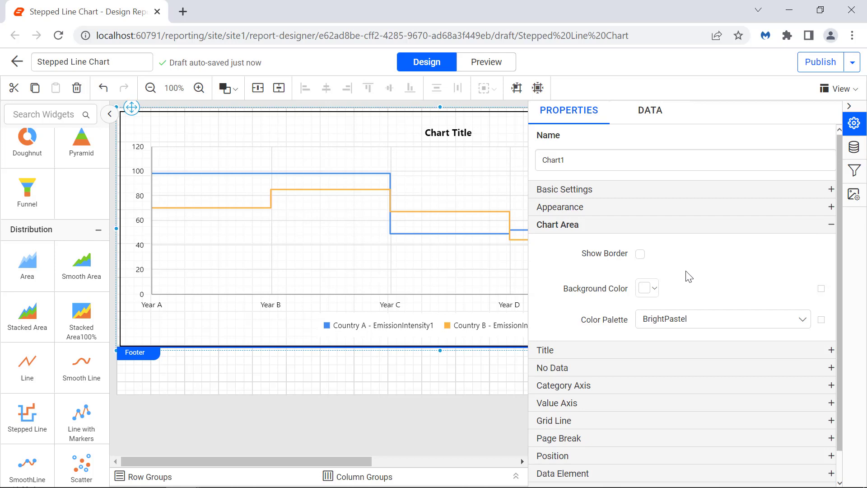
{"action": "left_click", "coordinate": [640, 254]}
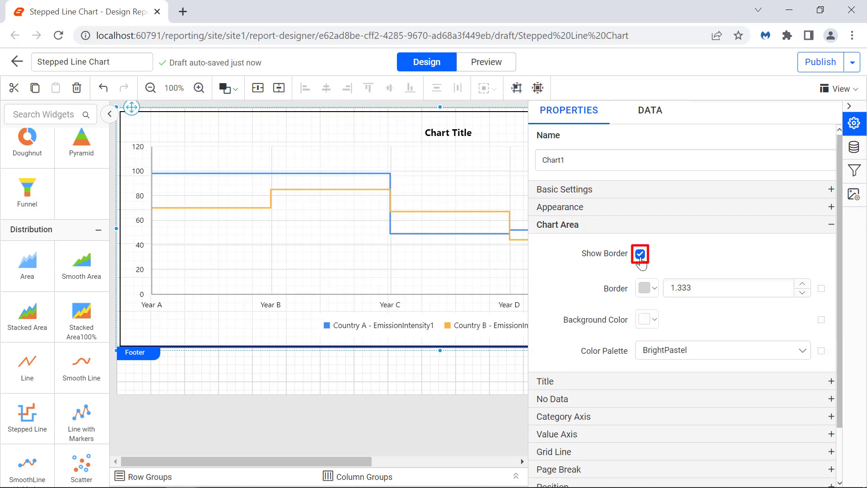
{"action": "left_click", "coordinate": [652, 288]}
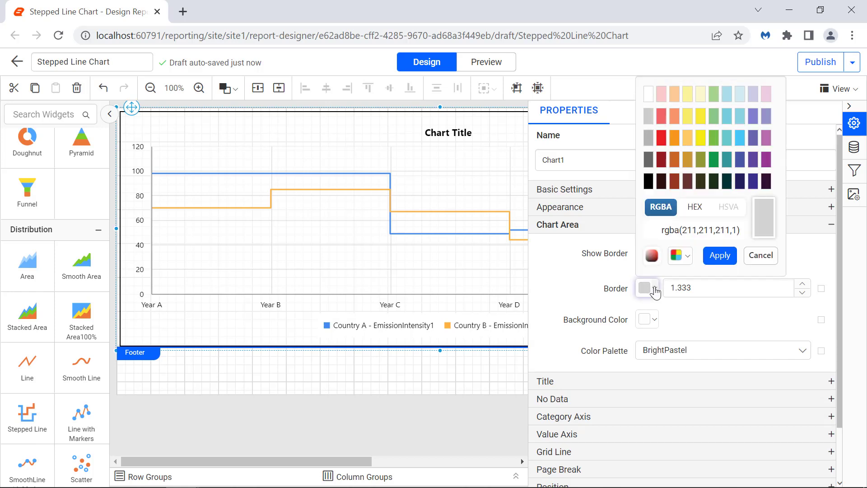
{"action": "left_click", "coordinate": [649, 182]}
{"action": "left_click", "coordinate": [712, 257]}
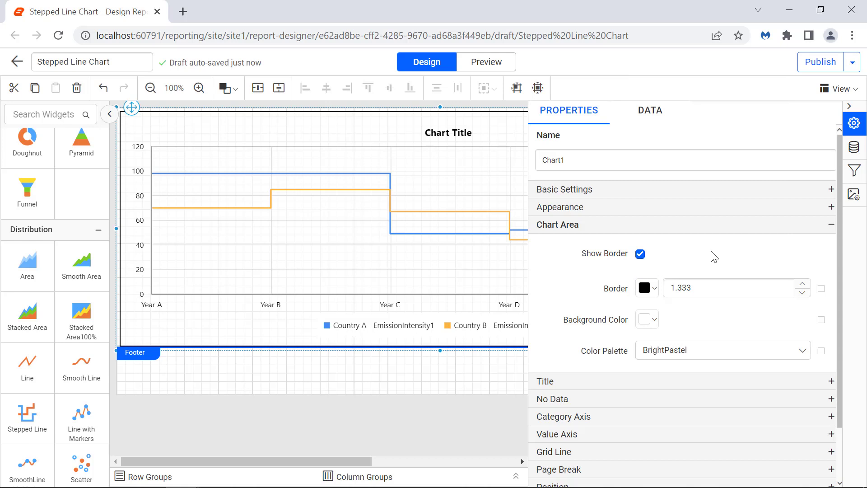
{"action": "double_click", "coordinate": [712, 288]}
{"action": "type", "text": "2"}
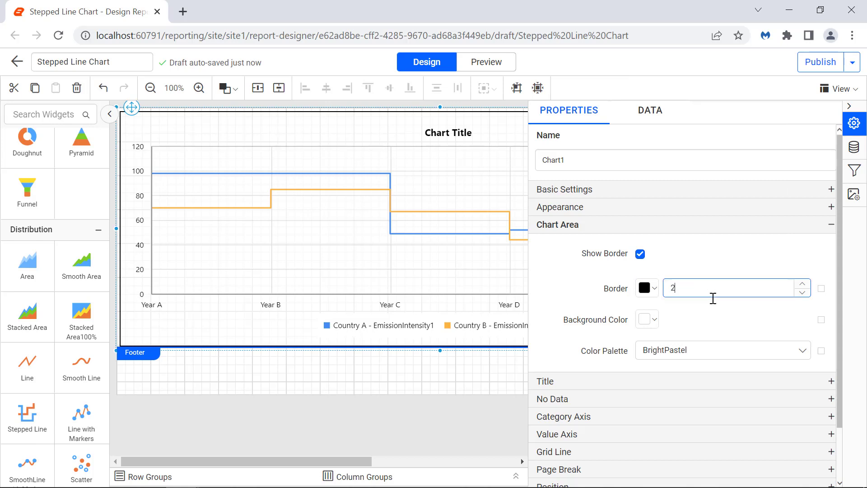
{"action": "left_click", "coordinate": [717, 312]}
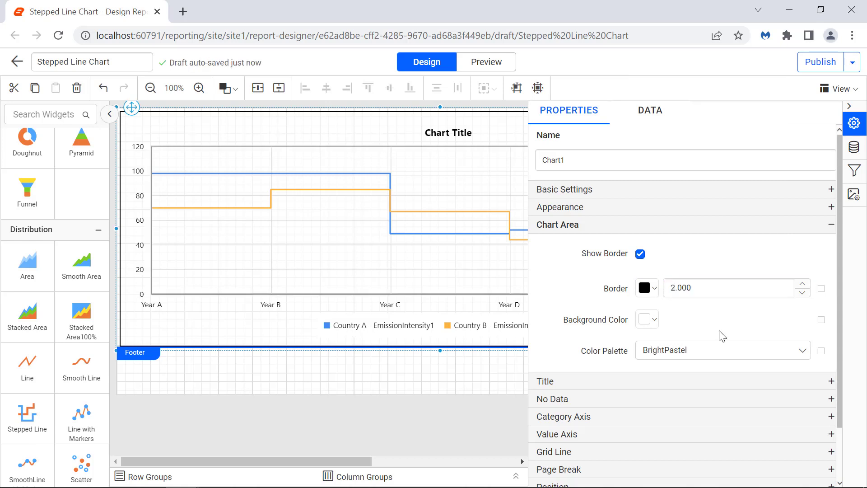
{"action": "left_click", "coordinate": [720, 351]}
{"action": "left_click", "coordinate": [698, 431]}
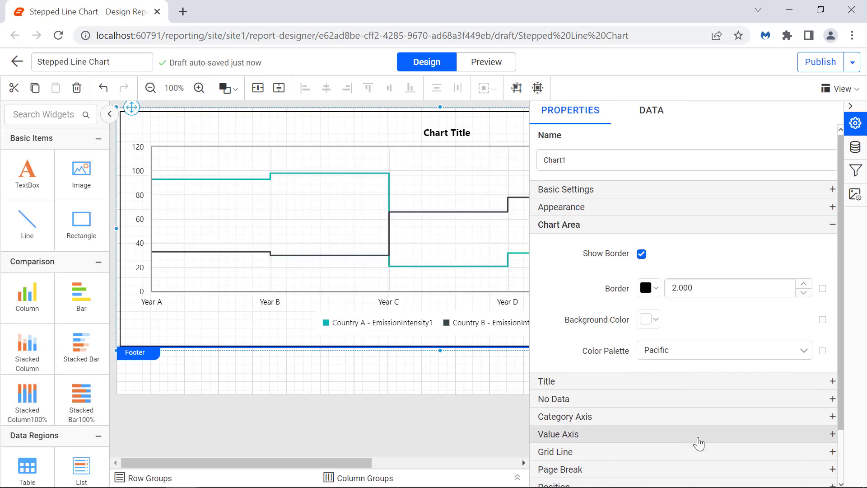
Set the chart's title text to "CO2 - Intensity Analysis".
{"action": "left_click", "coordinate": [741, 381]}
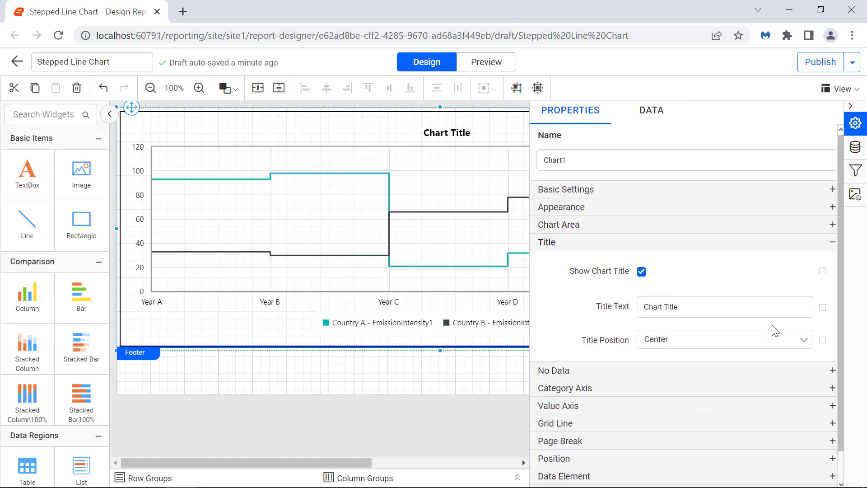
{"action": "triple_click", "coordinate": [759, 311]}
{"action": "type", "text": "CO2 -"}
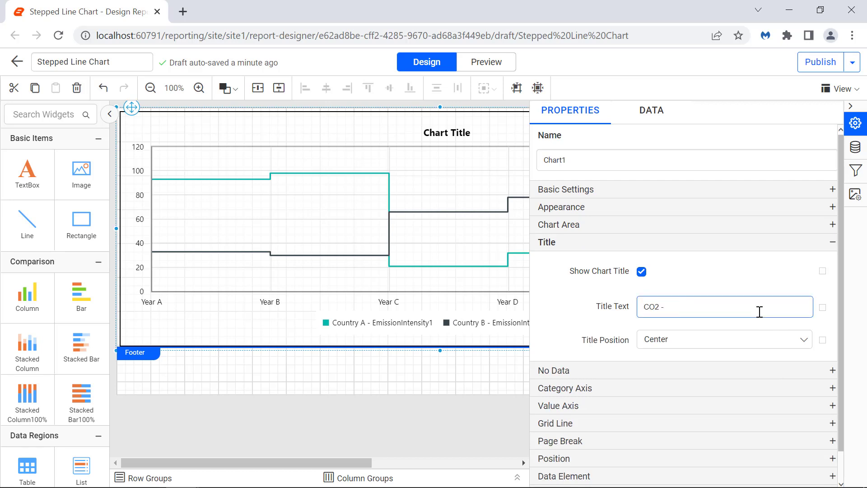
{"action": "type", "text": " Intensity Analysis"}
{"action": "left_click", "coordinate": [762, 326]}
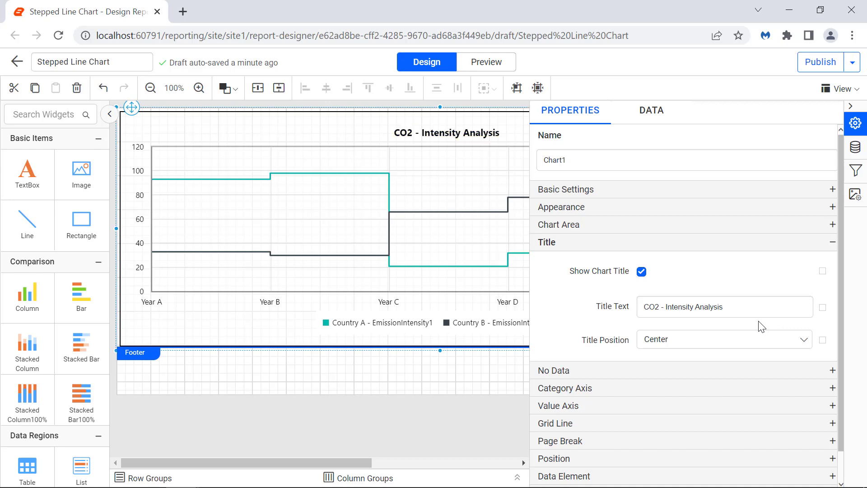
Set the chart's no-data message to "No Data to Display".
{"action": "left_click", "coordinate": [806, 371]}
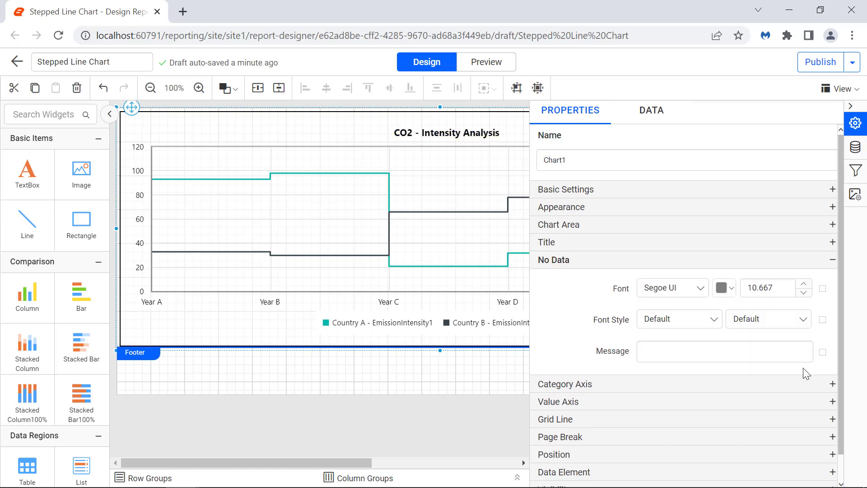
{"action": "left_click", "coordinate": [796, 357]}
{"action": "type", "text": "No Data to Display"}
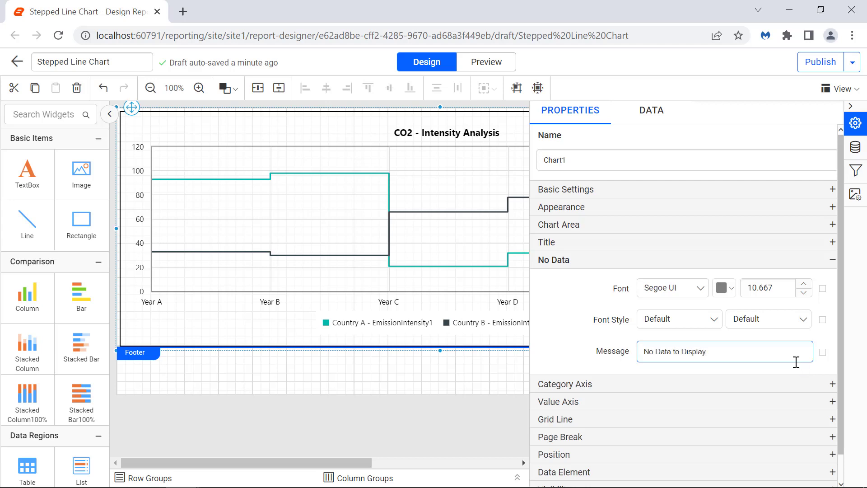
{"action": "left_click", "coordinate": [795, 365]}
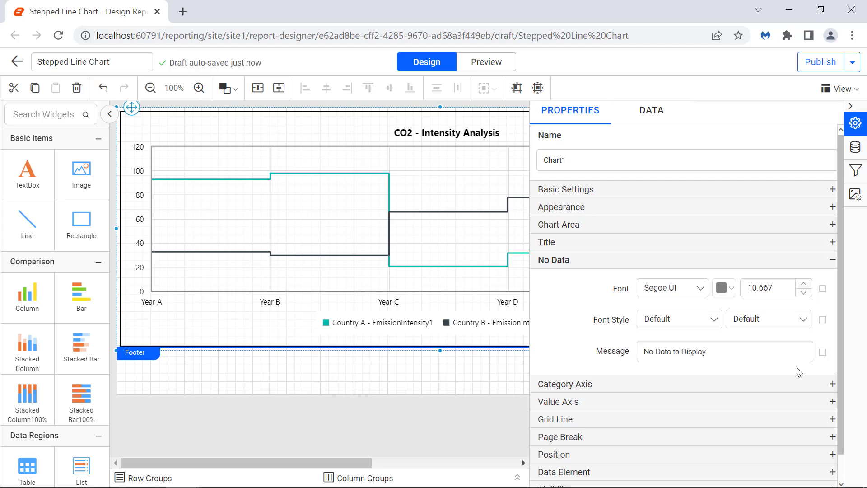
Give the chart's category axis the title "Year".
{"action": "left_click", "coordinate": [797, 382]}
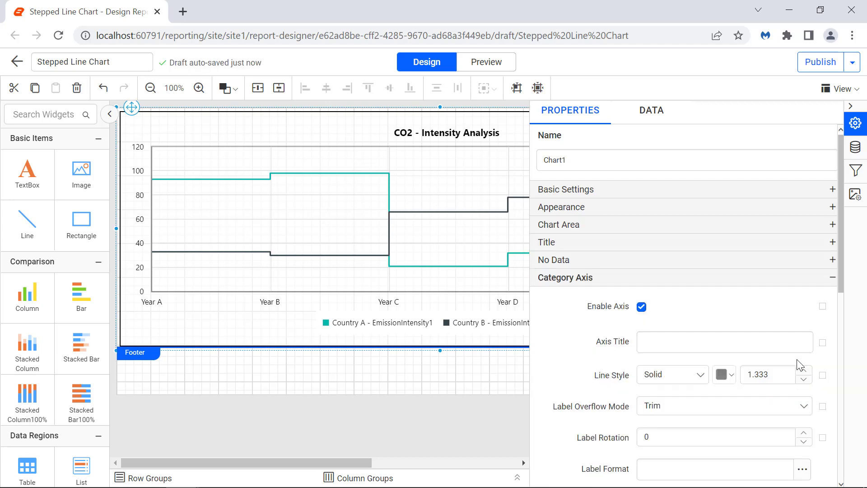
{"action": "left_click", "coordinate": [782, 351]}
{"action": "type", "text": "Year"}
{"action": "left_click", "coordinate": [782, 361]}
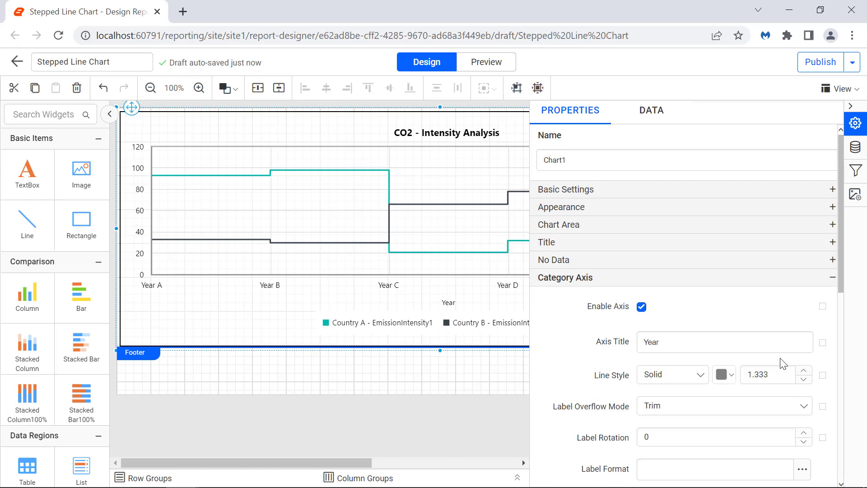
Format the category axis title with font size 13 and bold weight in its advanced options.
{"action": "left_click", "coordinate": [823, 343]}
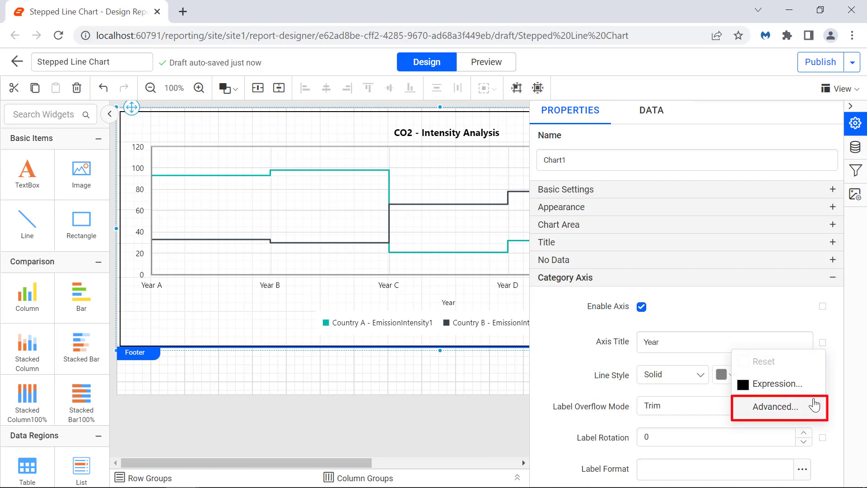
{"action": "left_click", "coordinate": [776, 407]}
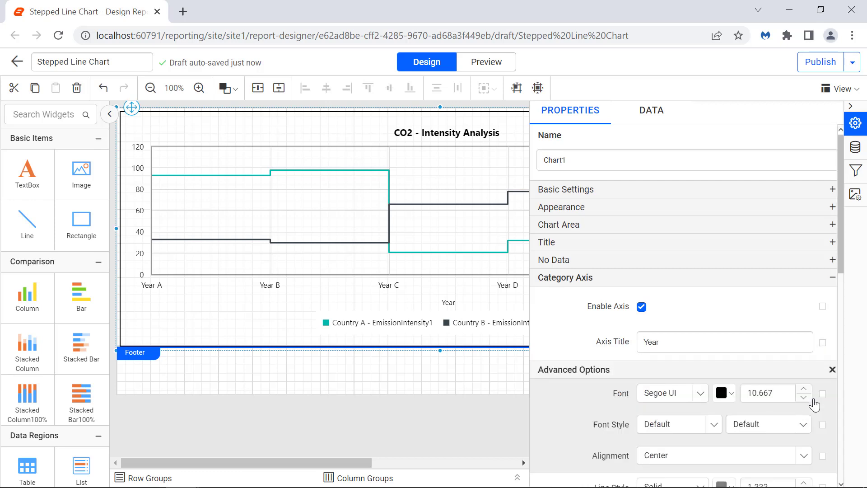
{"action": "double_click", "coordinate": [786, 391]}
{"action": "type", "text": "13"}
{"action": "key", "text": "Return"}
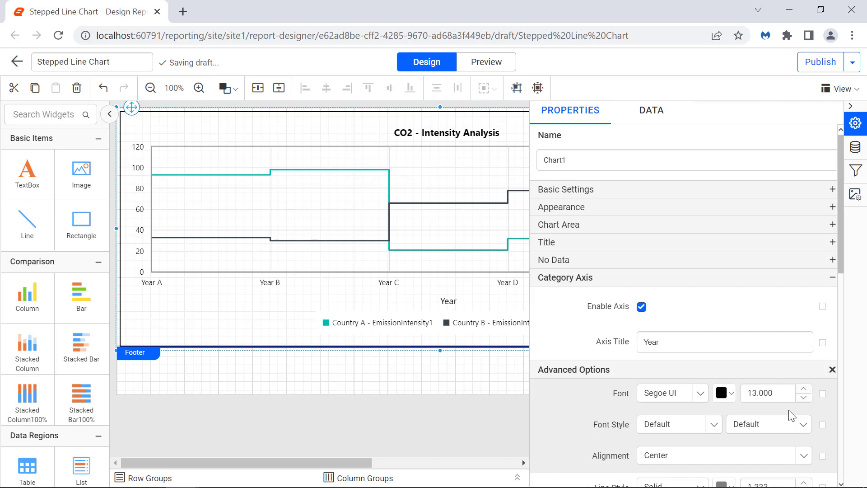
{"action": "left_click", "coordinate": [798, 426]}
{"action": "left_click", "coordinate": [798, 403]}
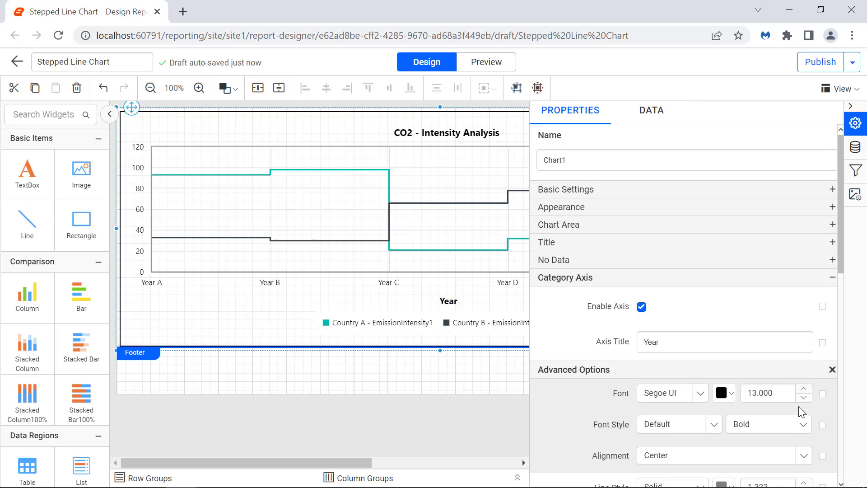
{"action": "left_click", "coordinate": [832, 369]}
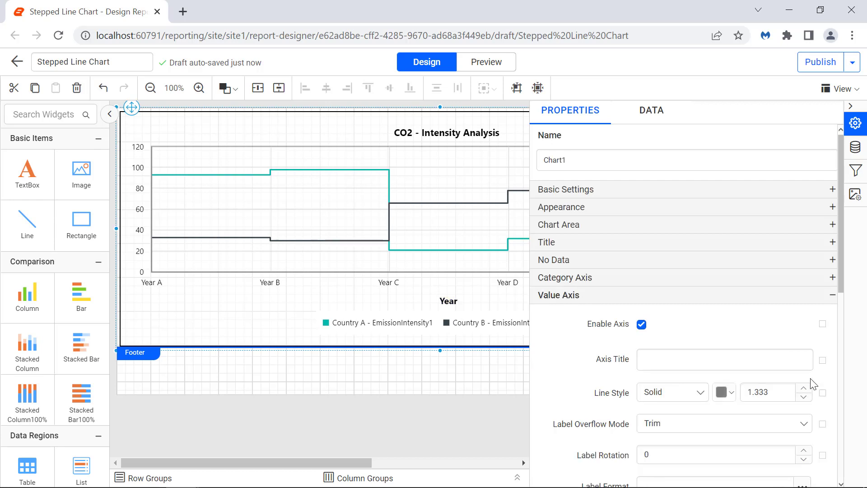
Give the chart's value axis the title "Emission Intensity (g/kWh)".
{"action": "left_click", "coordinate": [808, 360]}
{"action": "type", "text": "Emission Intensity (g"}
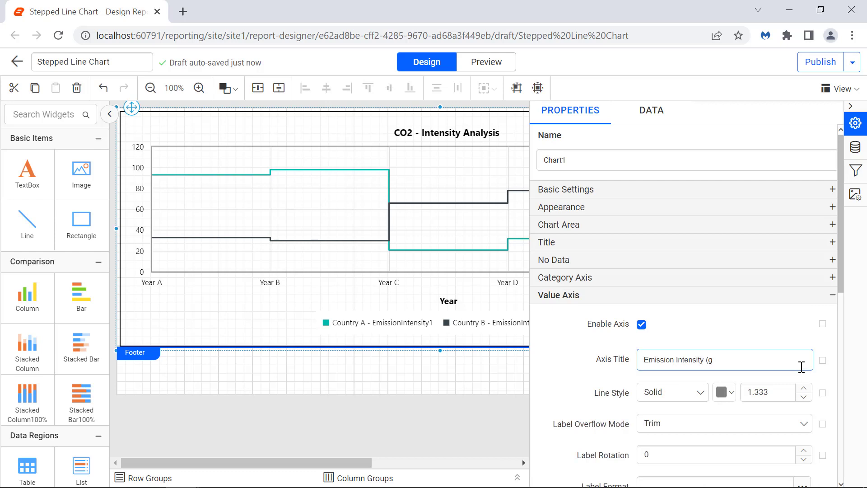
{"action": "type", "text": "/kWh)"}
{"action": "key", "text": "Return"}
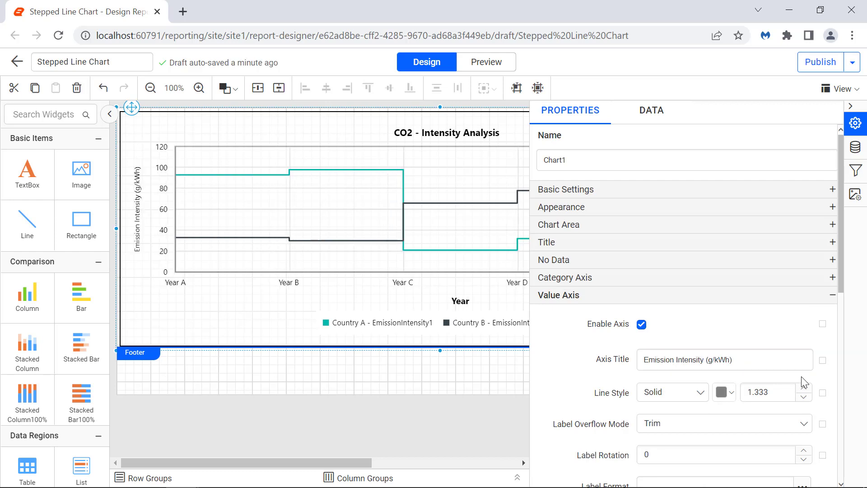
Format the value axis title with font size 13 and bold weight in its advanced options.
{"action": "left_click", "coordinate": [822, 360]}
{"action": "left_click", "coordinate": [774, 368]}
{"action": "double_click", "coordinate": [784, 410]}
{"action": "type", "text": "13"}
{"action": "key", "text": "Return"}
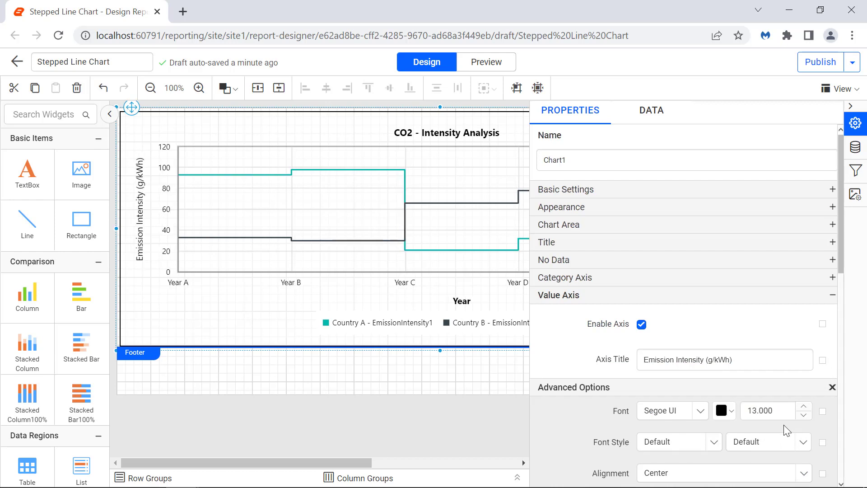
{"action": "left_click", "coordinate": [768, 442]}
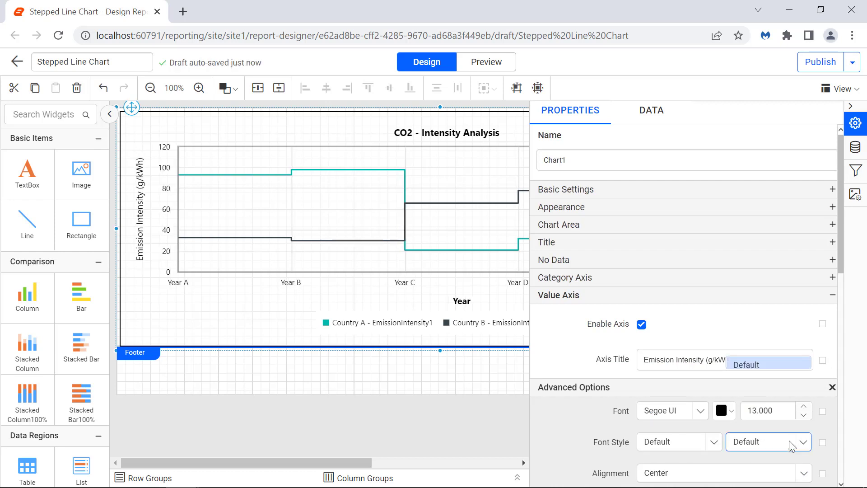
{"action": "left_click", "coordinate": [785, 422]}
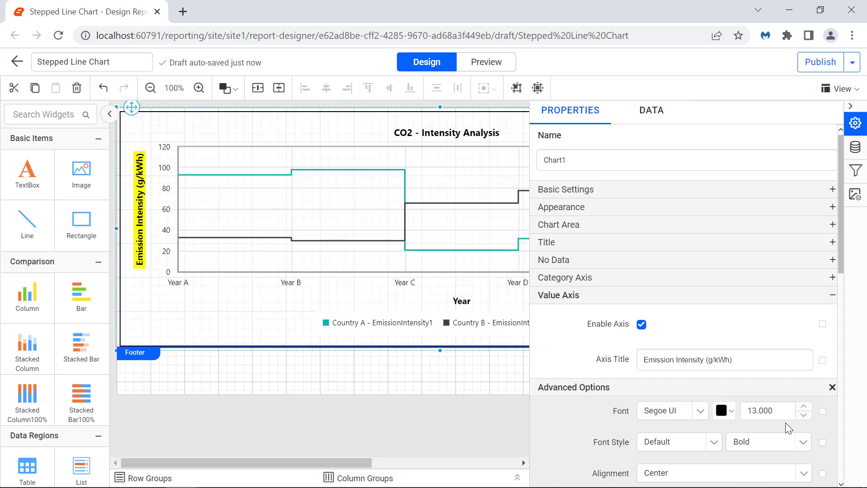
{"action": "left_click", "coordinate": [831, 388]}
Set the value axis range to a minimum of 350 and a maximum of 600.
{"action": "scroll", "coordinate": [789, 342], "scroll_direction": "down", "scroll_amount": 6}
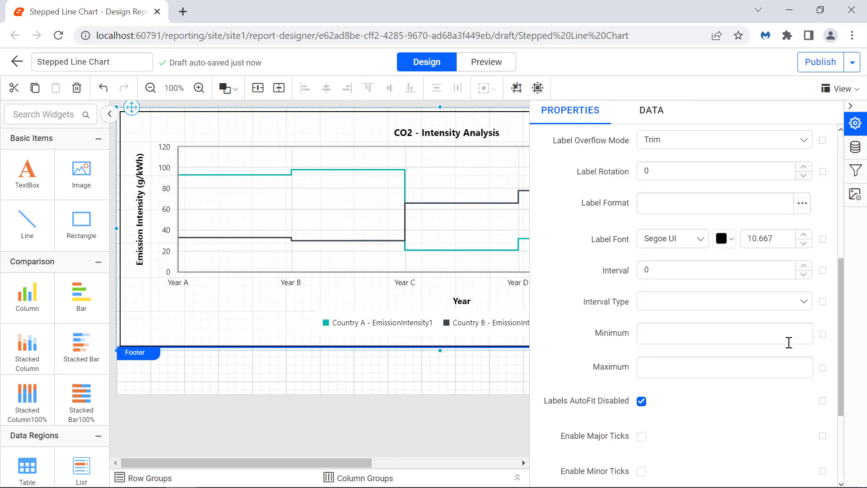
{"action": "left_click", "coordinate": [789, 342]}
{"action": "type", "text": "350"}
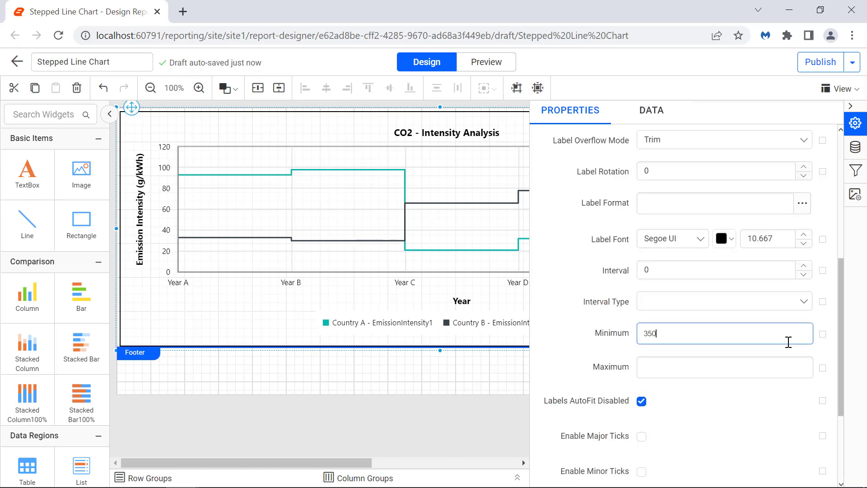
{"action": "left_click", "coordinate": [790, 354]}
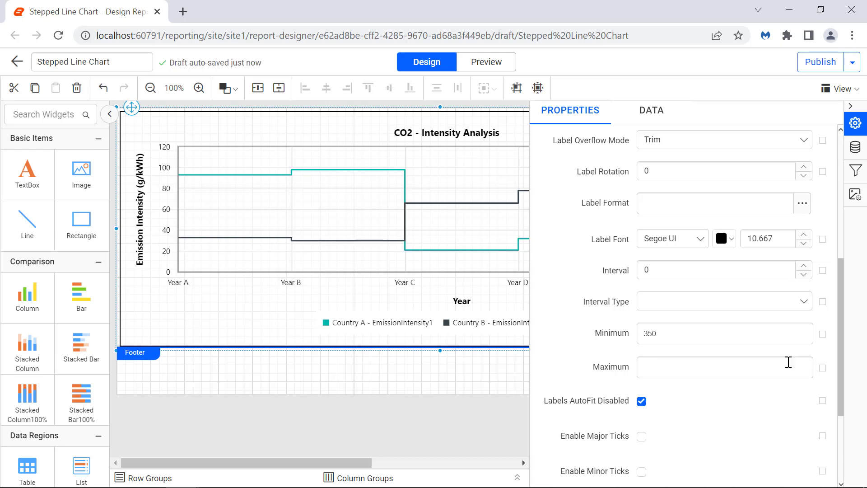
{"action": "left_click", "coordinate": [789, 363]}
{"action": "type", "text": "600"}
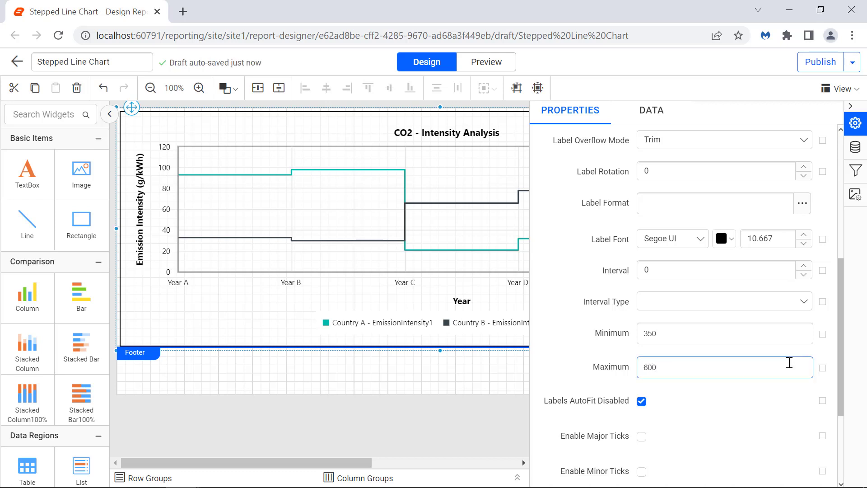
{"action": "left_click", "coordinate": [797, 388]}
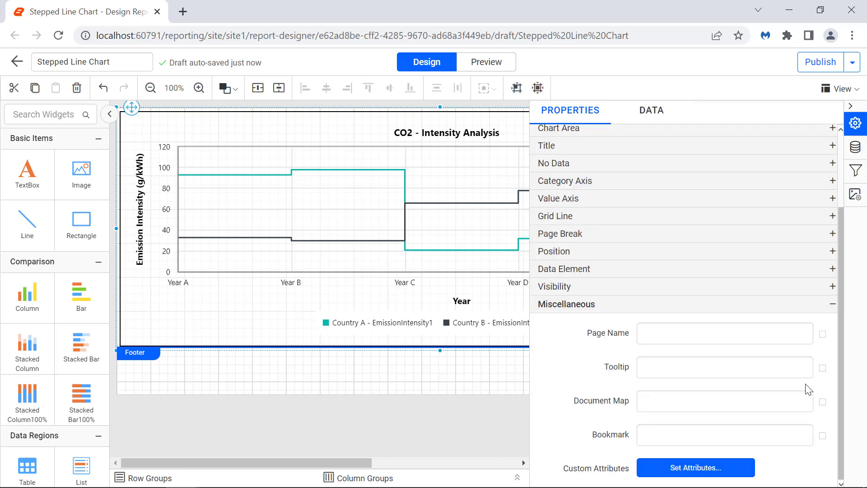
Set the chart's tooltip to "CO2 - Intensity Analysis Chart" in the miscellaneous properties.
{"action": "left_click", "coordinate": [790, 375]}
{"action": "type", "text": "CO2 - Intensity Anal"}
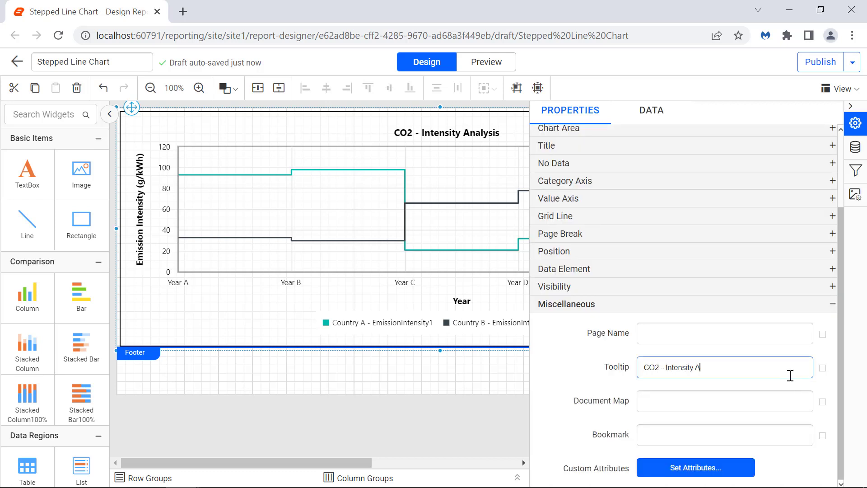
{"action": "type", "text": "ysis Chart"}
{"action": "left_click", "coordinate": [797, 393]}
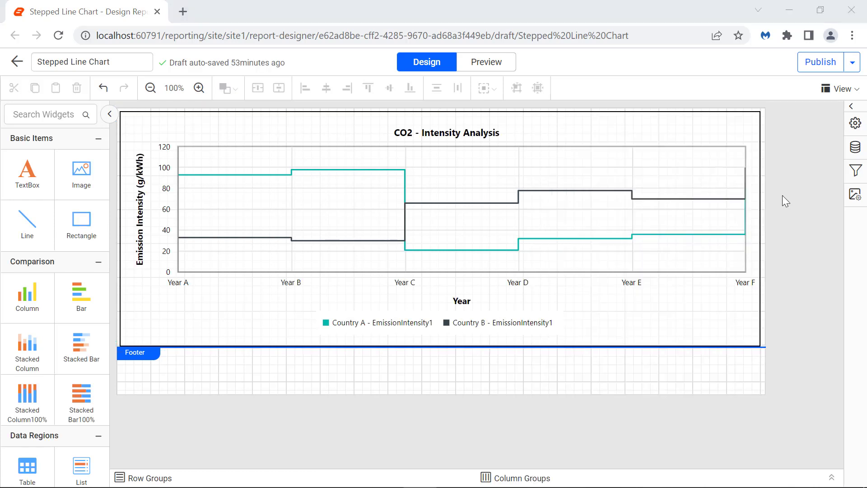
Preview the report and check the chart's formatting and its tooltip.
{"action": "left_click", "coordinate": [503, 72]}
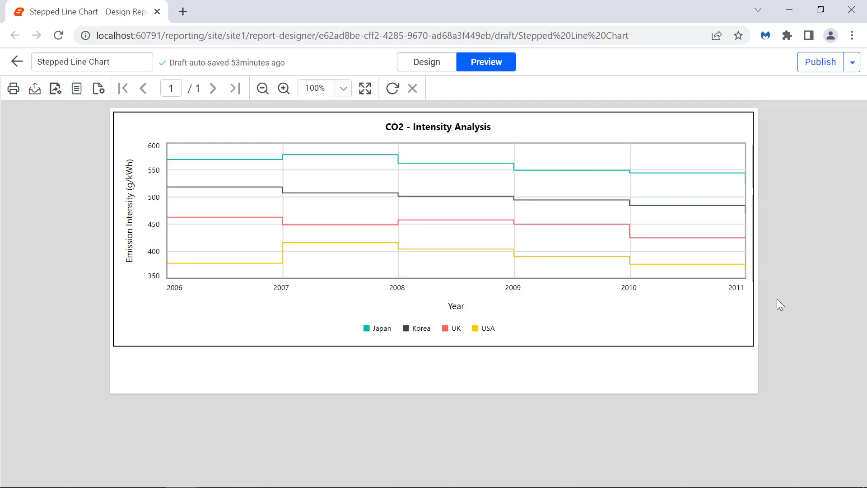
{"action": "mouse_move", "coordinate": [739, 307]}
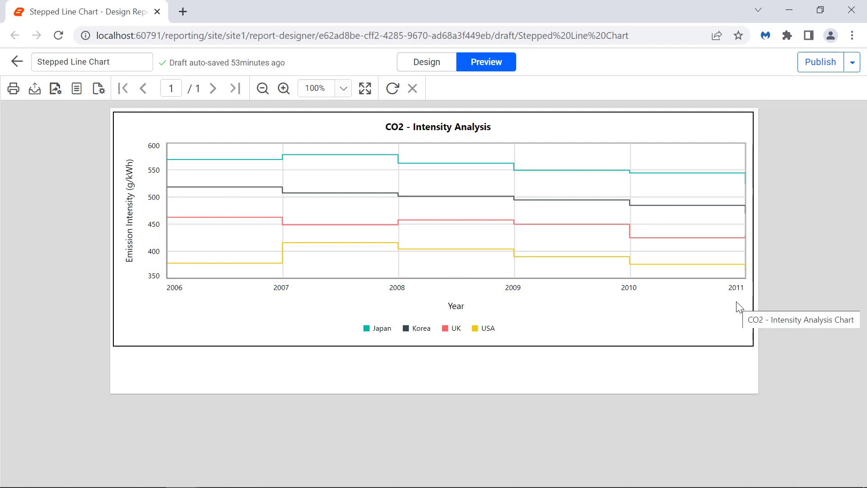